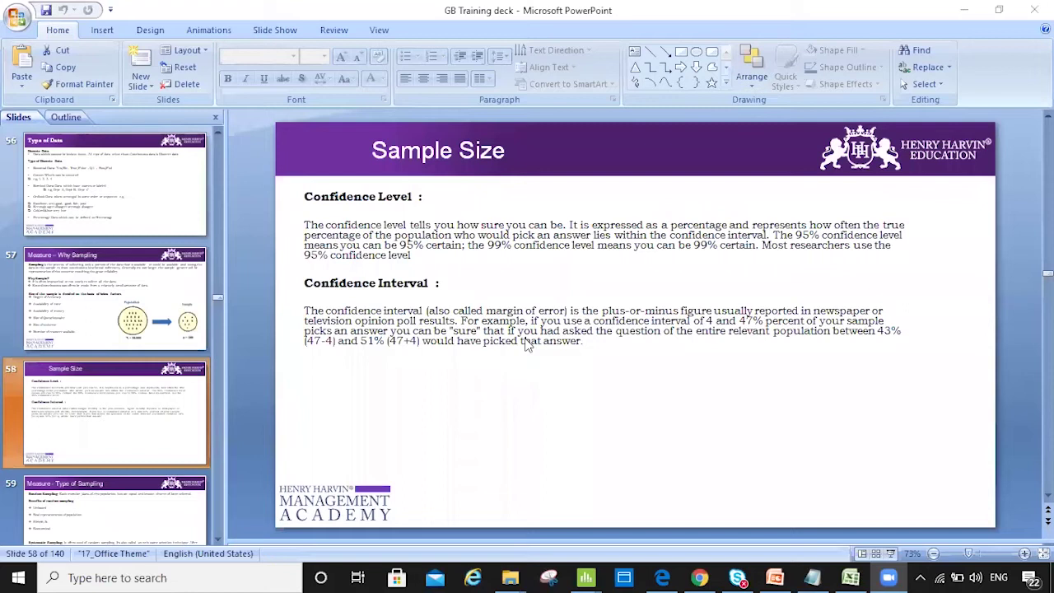
Step: Return to the Google results and open the surveysystem.com 'Sample Size Calculator' result
mouse_move(667, 575)
click(650, 528)
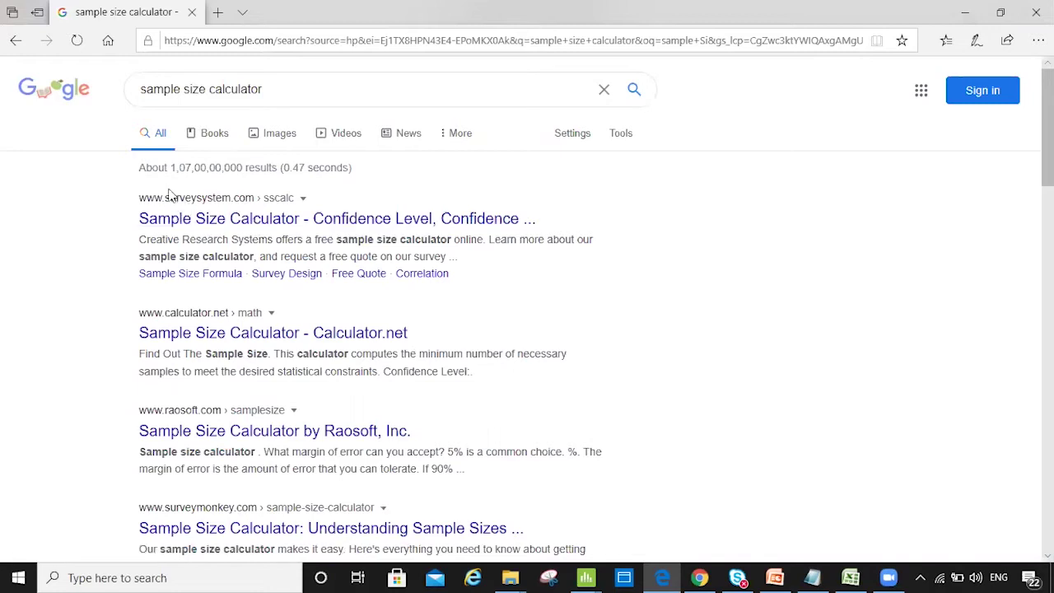
click(229, 222)
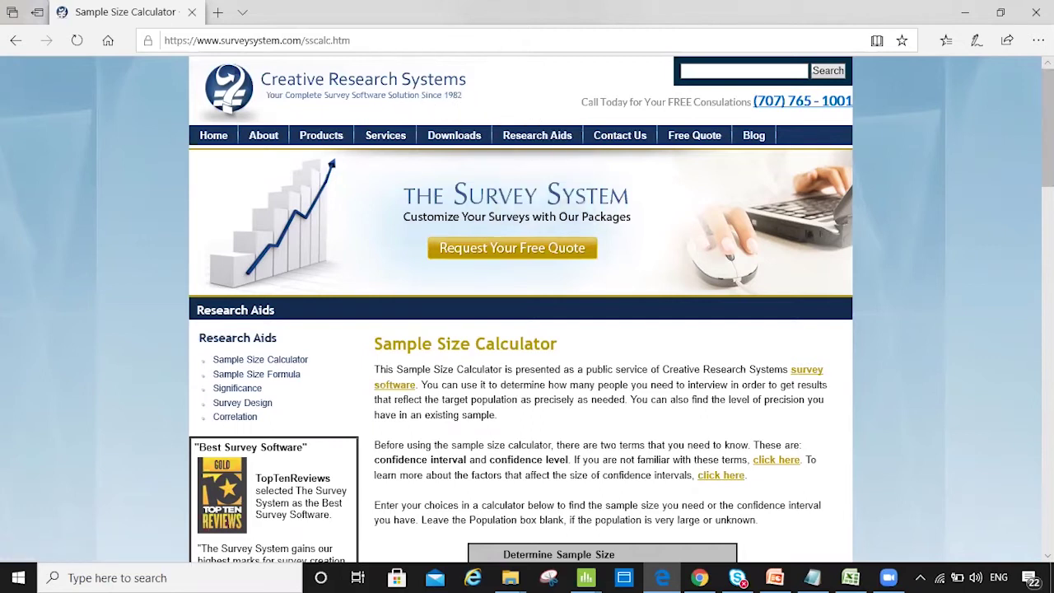
Step: Scroll down the calculator page to the Determine Sample Size box
scroll(527, 313, down, 1)
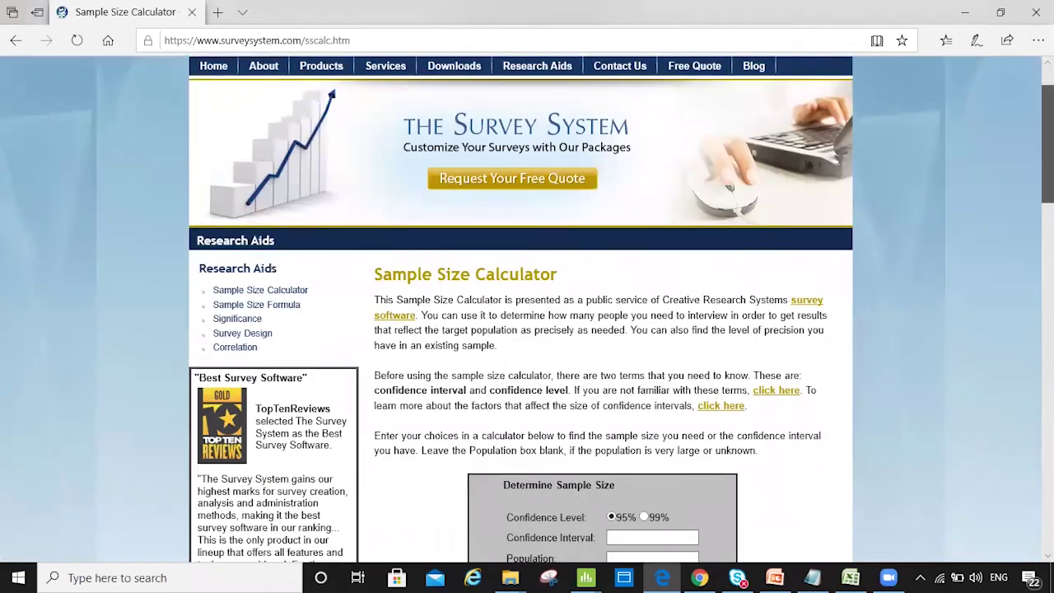
scroll(527, 313, down, 2)
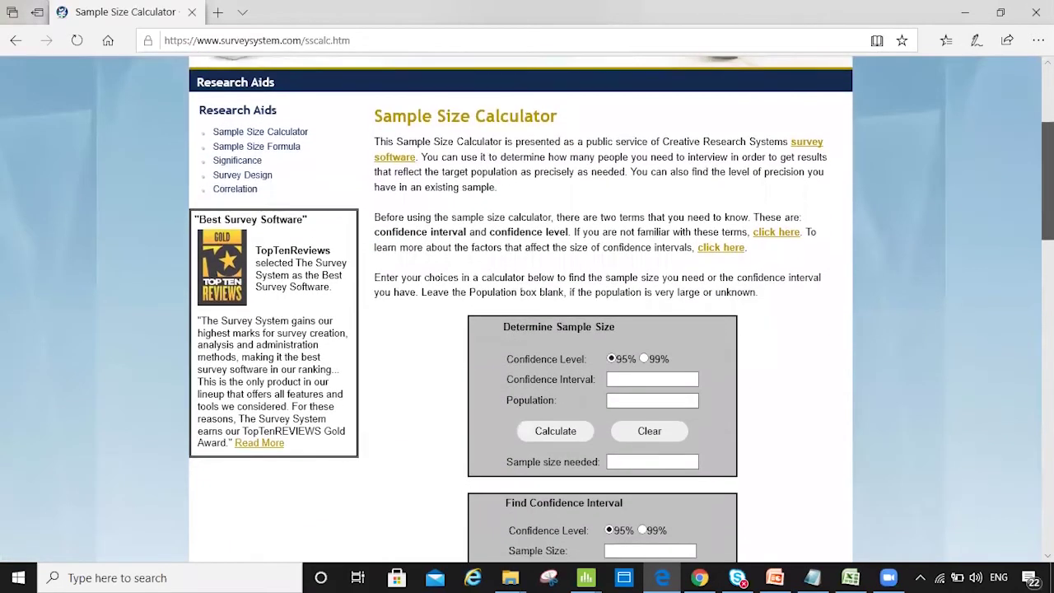
scroll(674, 216, down, 2)
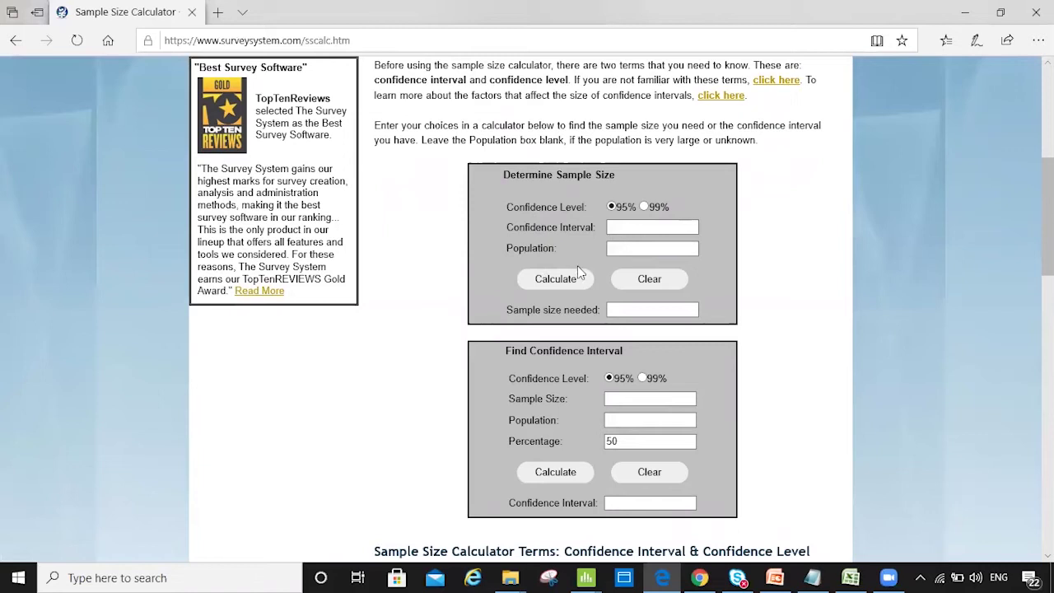
Step: Calculate with population 2000 and confidence interval 3, then select the 696 result
click(623, 247)
text(200)
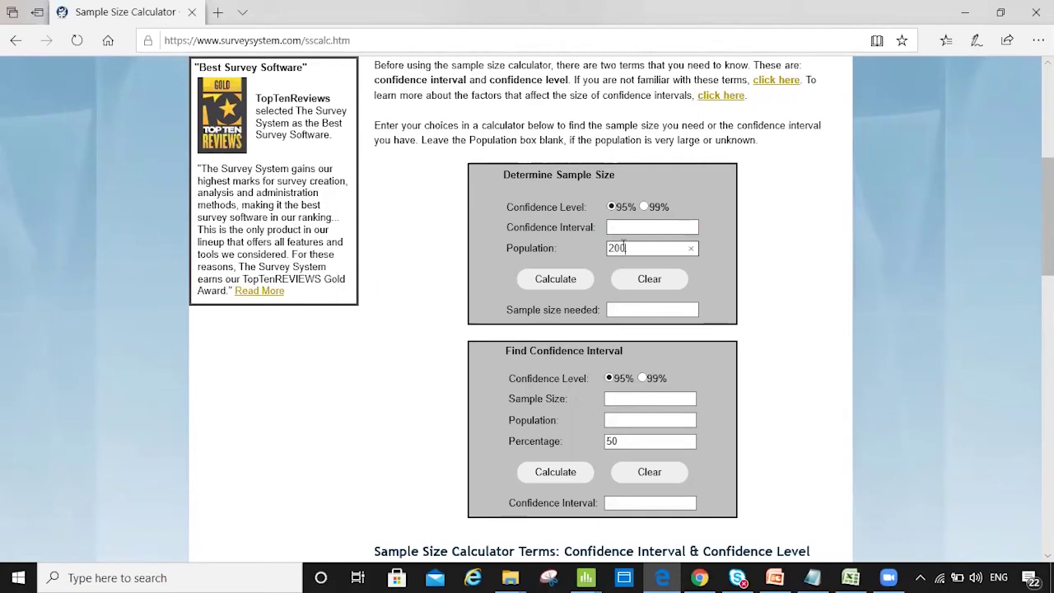
text(0)
click(620, 230)
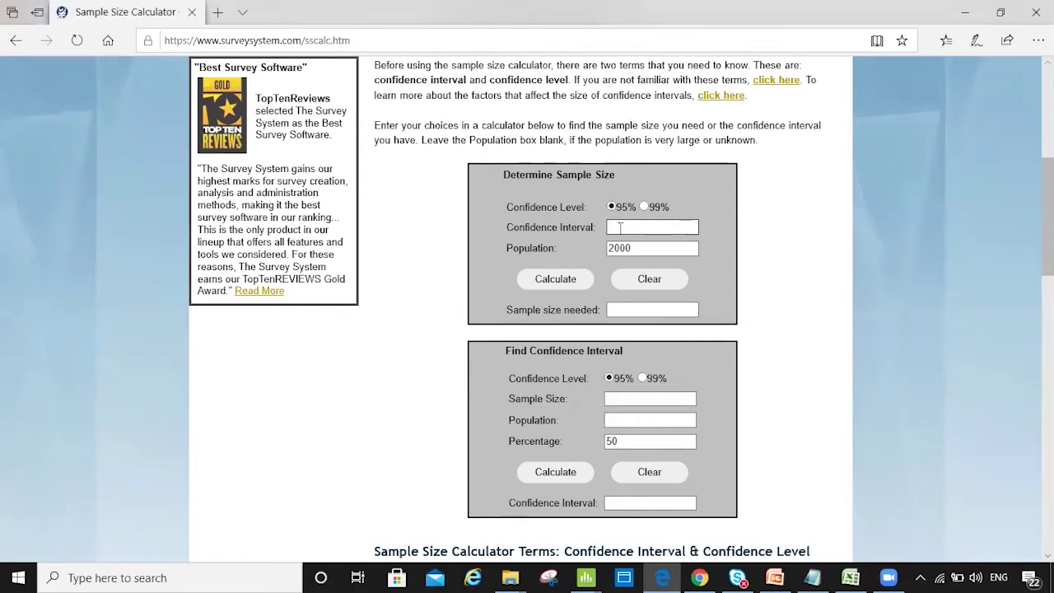
text(3)
click(553, 283)
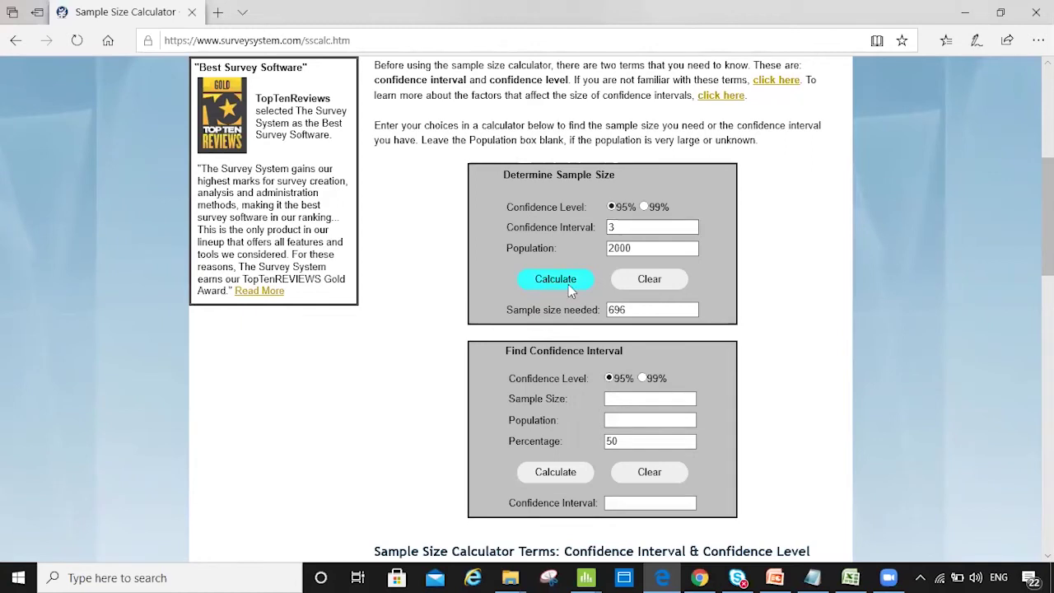
double_click(627, 310)
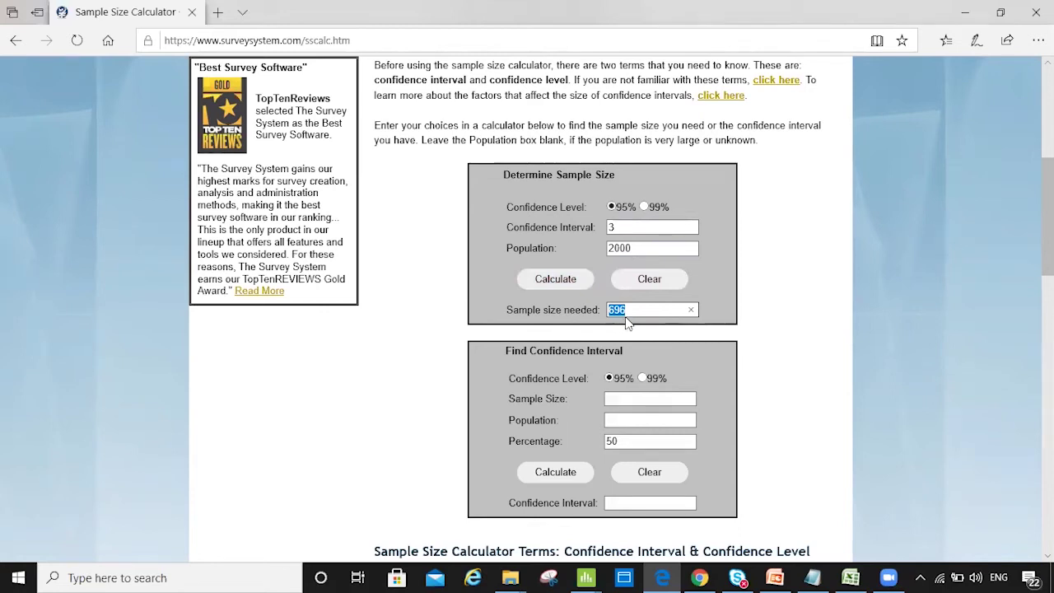
Step: Highlight the 696 result, then recalculate at 99% confidence to get 961
click(632, 309)
drag(631, 310, 595, 311)
click(644, 207)
click(561, 278)
drag(528, 207, 582, 207)
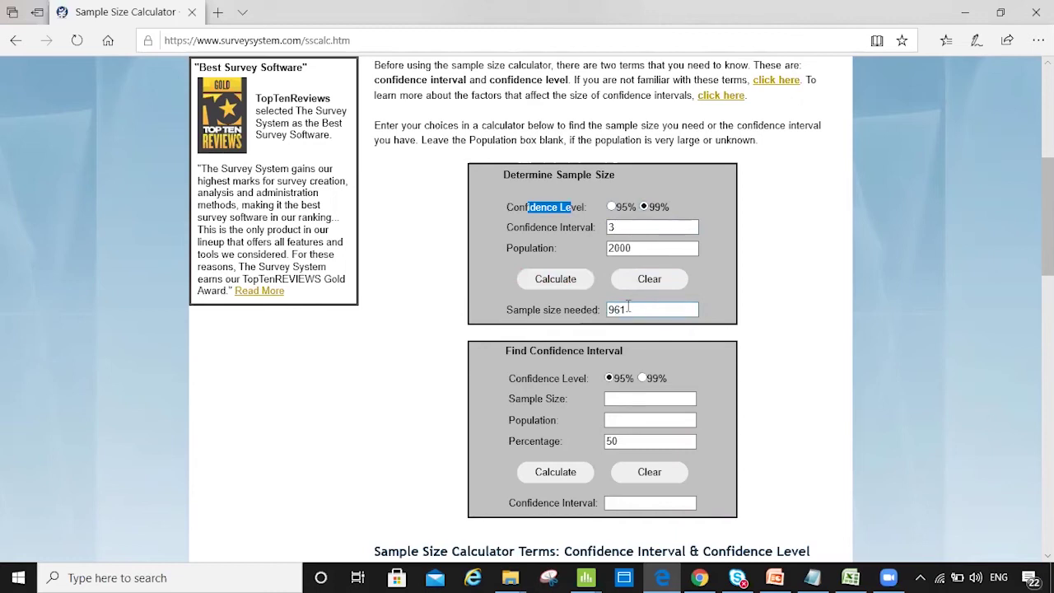
Step: At 95% confidence, change the confidence interval to 2 and recalculate to get 1091
click(651, 222)
click(612, 207)
double_click(611, 227)
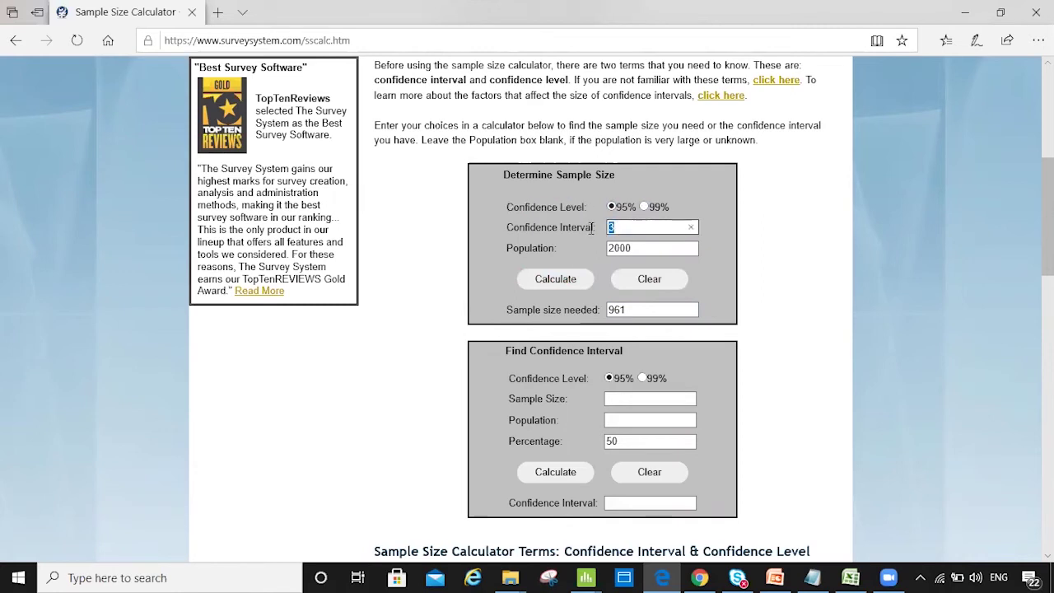
key(BackSpace)
text(2)
click(732, 279)
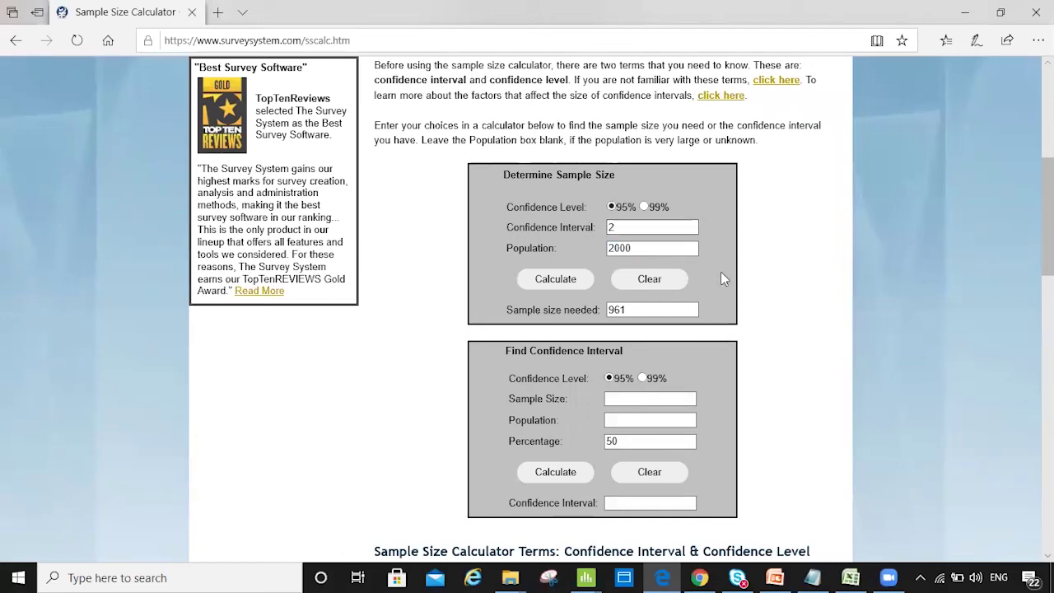
click(572, 281)
Step: Recalculate at 99% to get 1351, then set confidence back to 95%
click(644, 208)
click(551, 284)
click(612, 207)
click(641, 248)
Step: Clear the Determine Sample Size form of all inputs and the result
click(632, 226)
key(BackSpace)
key(Tab)
click(649, 278)
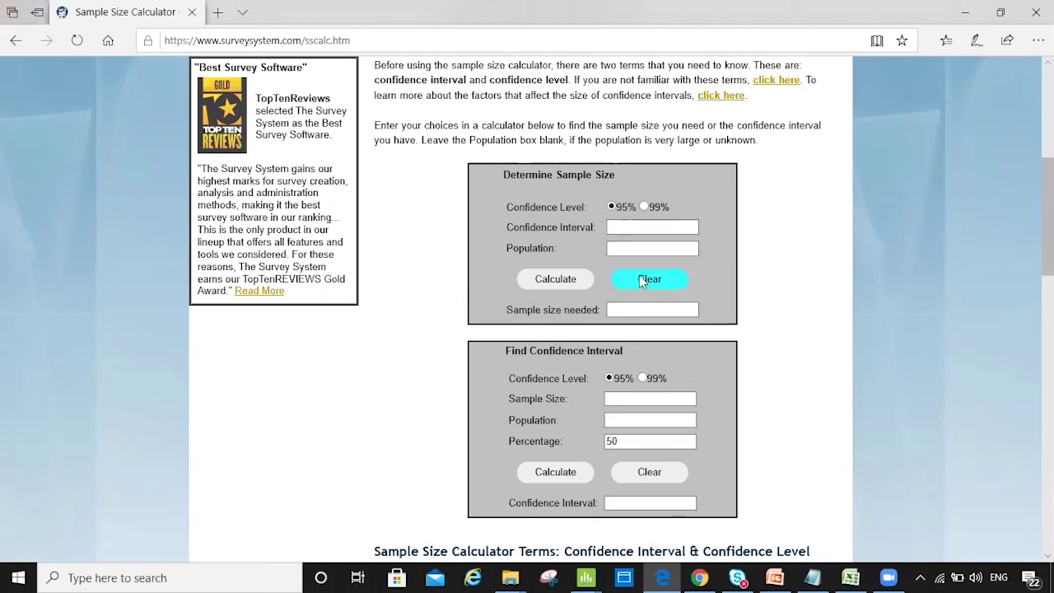
Step: Calculate with population 5000 and interval 3 at 95%, giving 880 needed
click(625, 251)
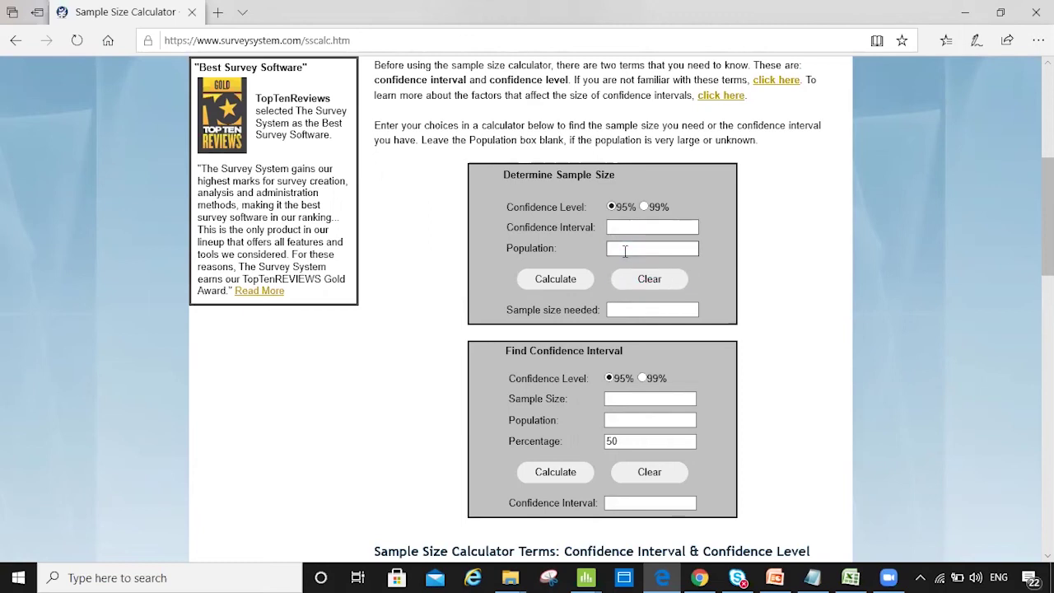
text(5000)
click(618, 226)
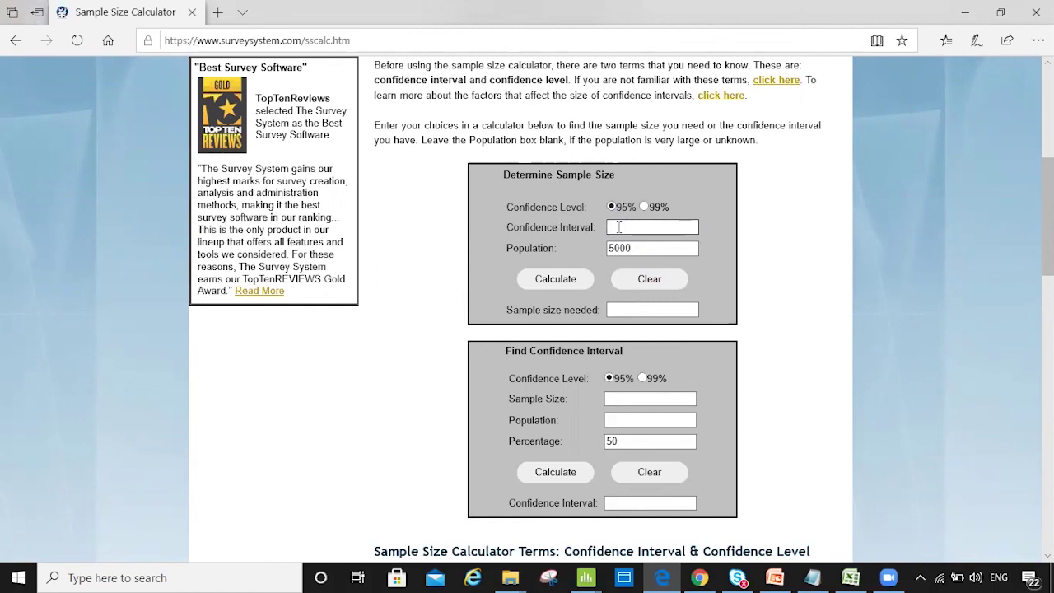
text(3)
click(560, 279)
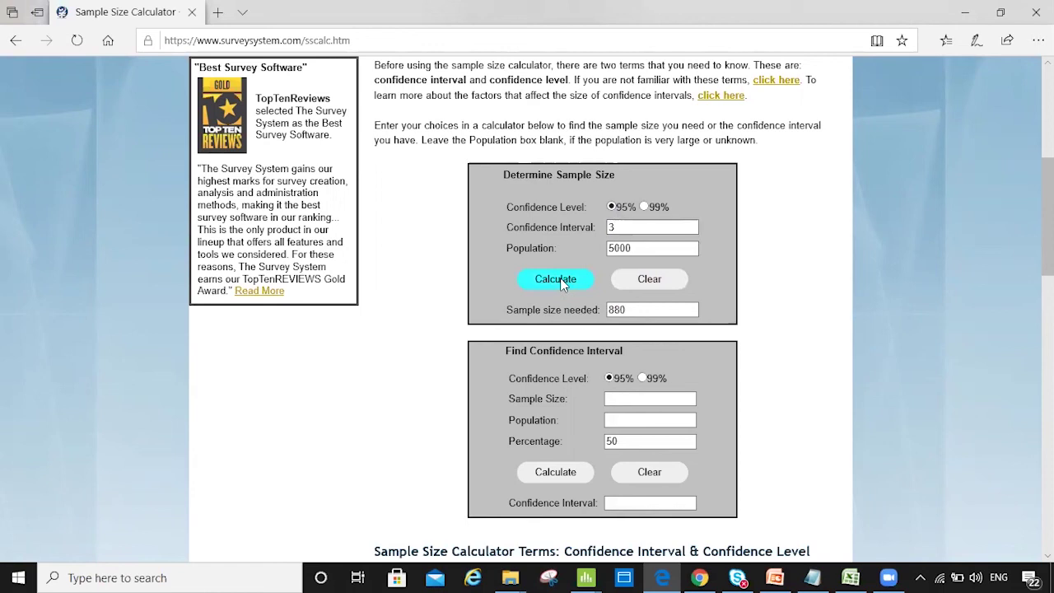
click(626, 308)
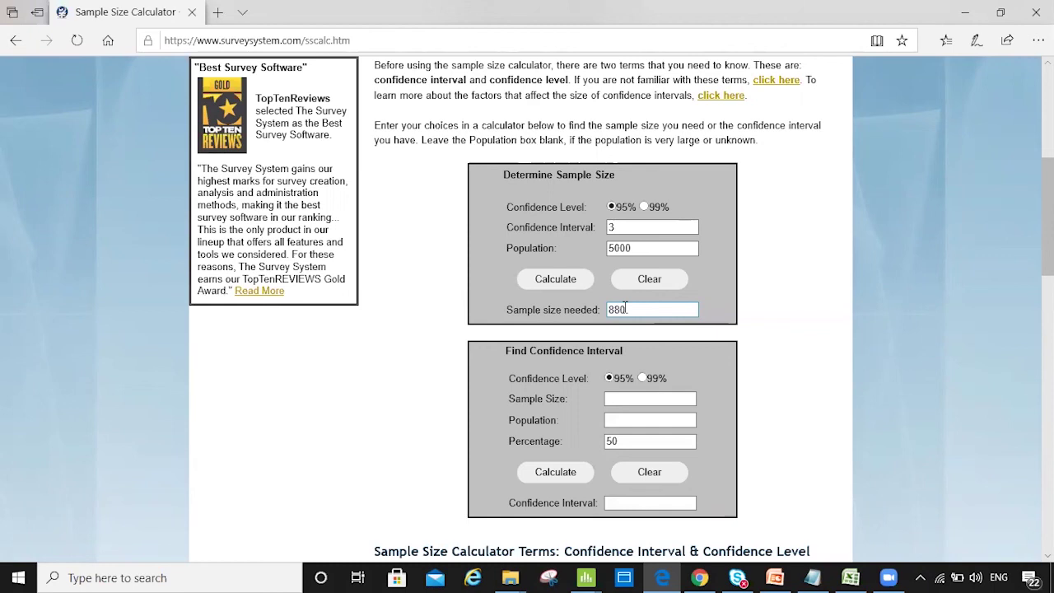
click(627, 228)
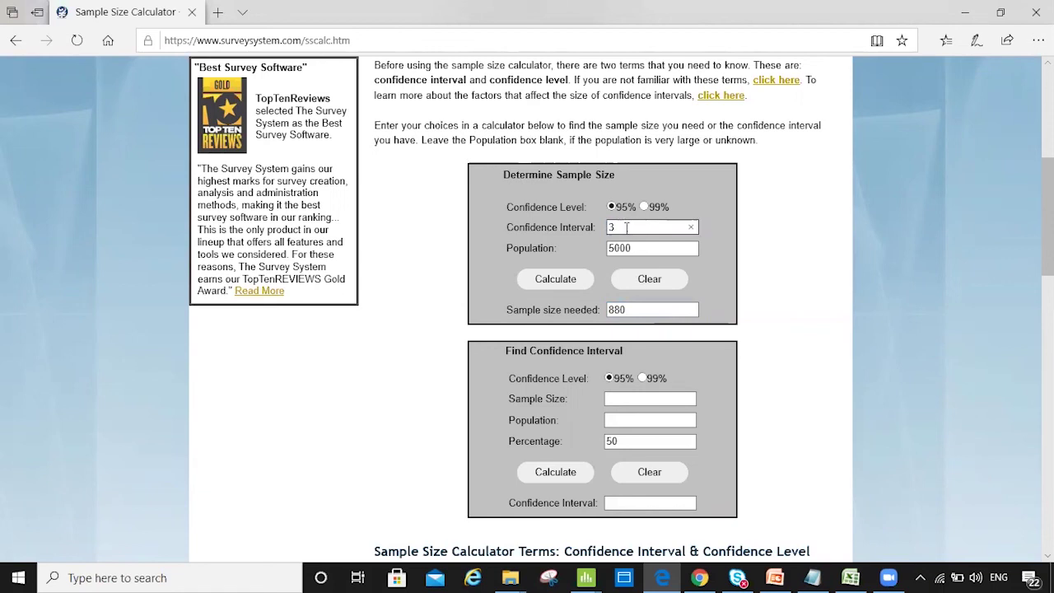